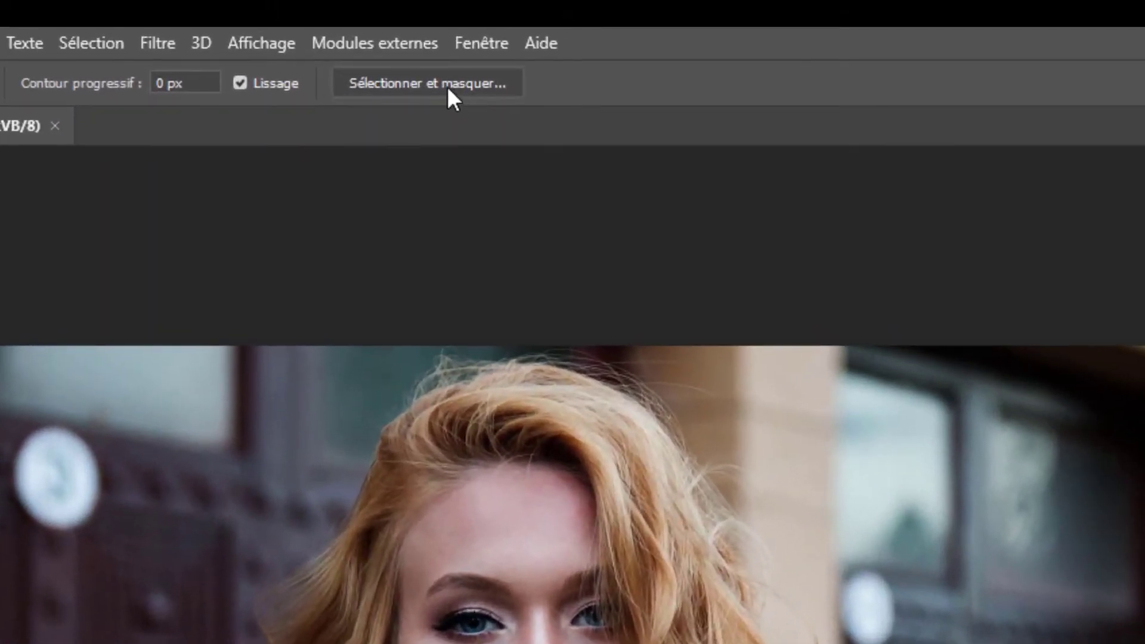
Step: Open Select and Mask and preview the portrait On Black at about 19% opacity
click(421, 85)
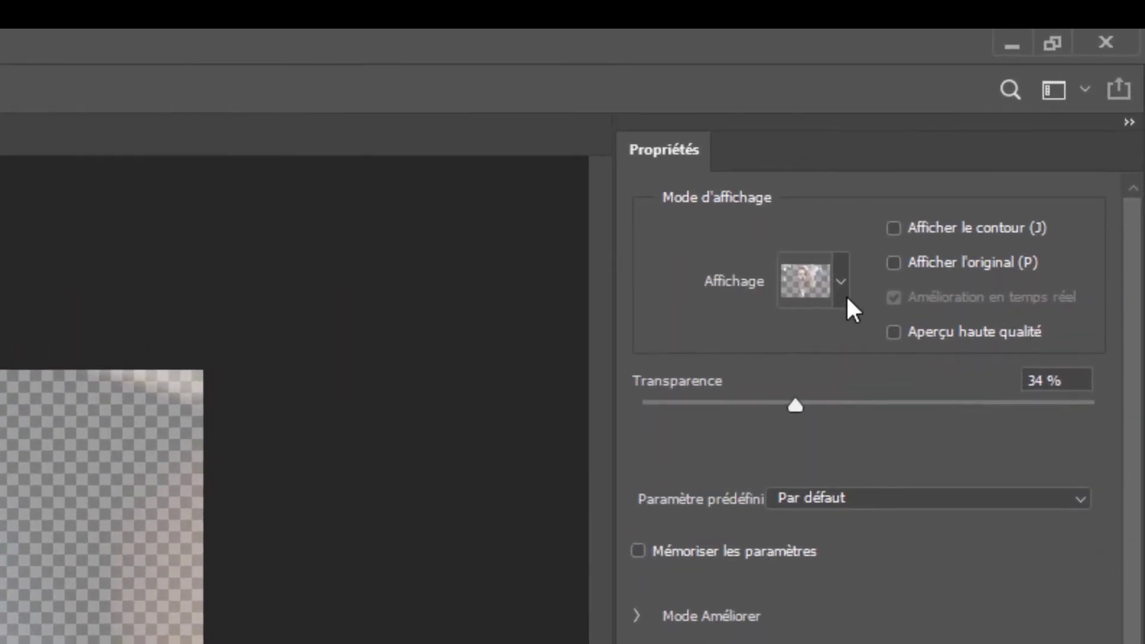
click(1019, 118)
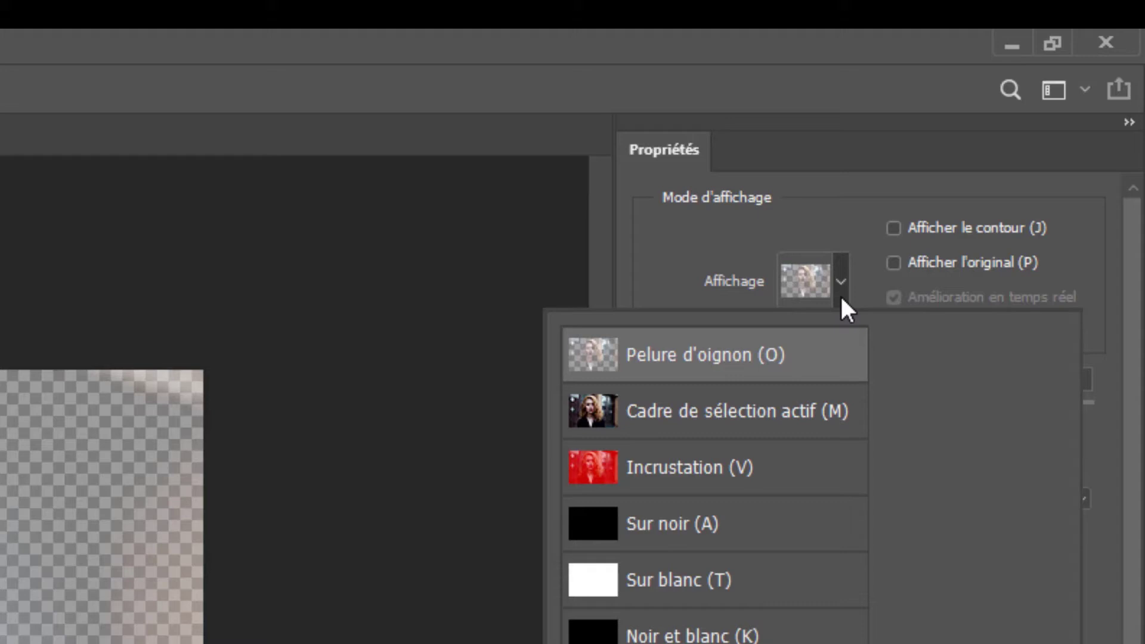
click(692, 524)
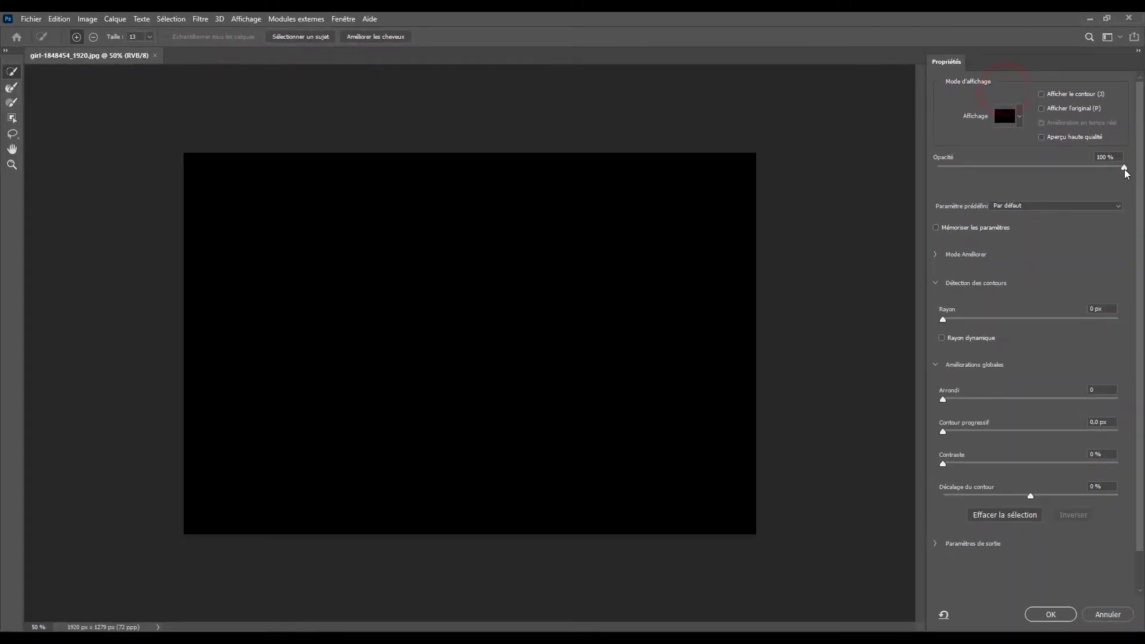
drag(1124, 169, 975, 167)
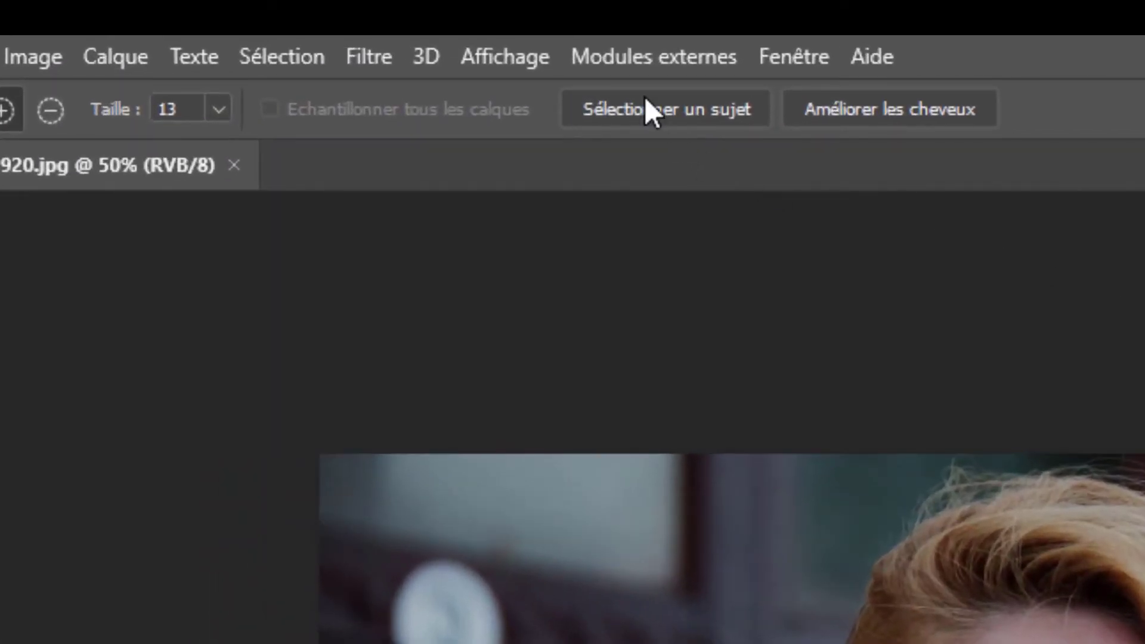
Step: Auto-select the woman as subject, make the black preview opaque, and shift the edge -10%
click(645, 99)
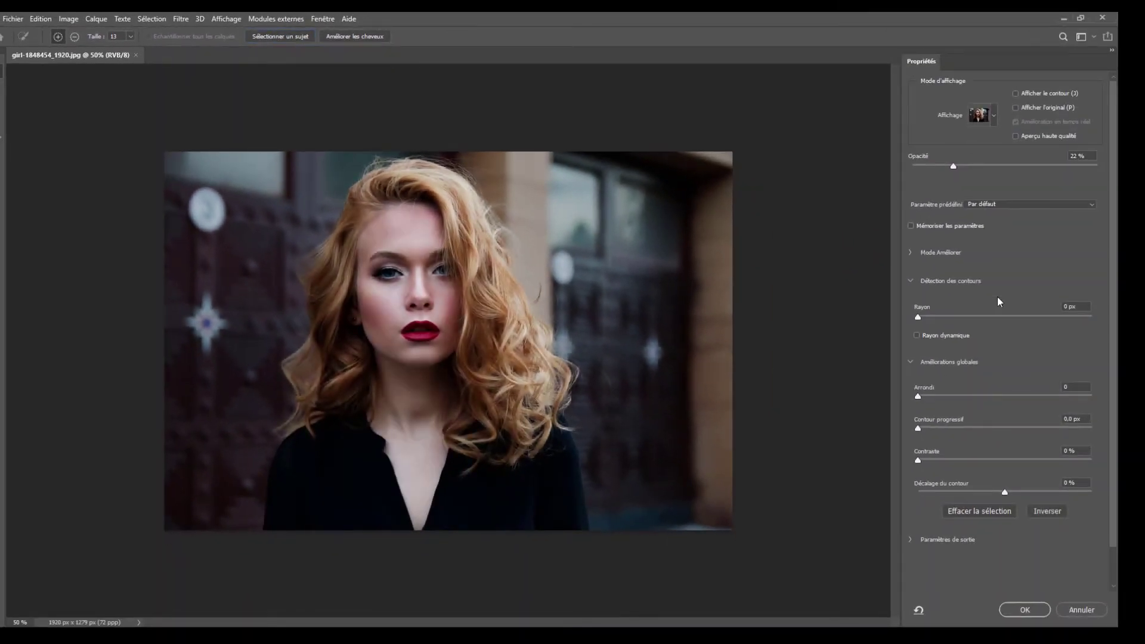
drag(954, 167, 1103, 173)
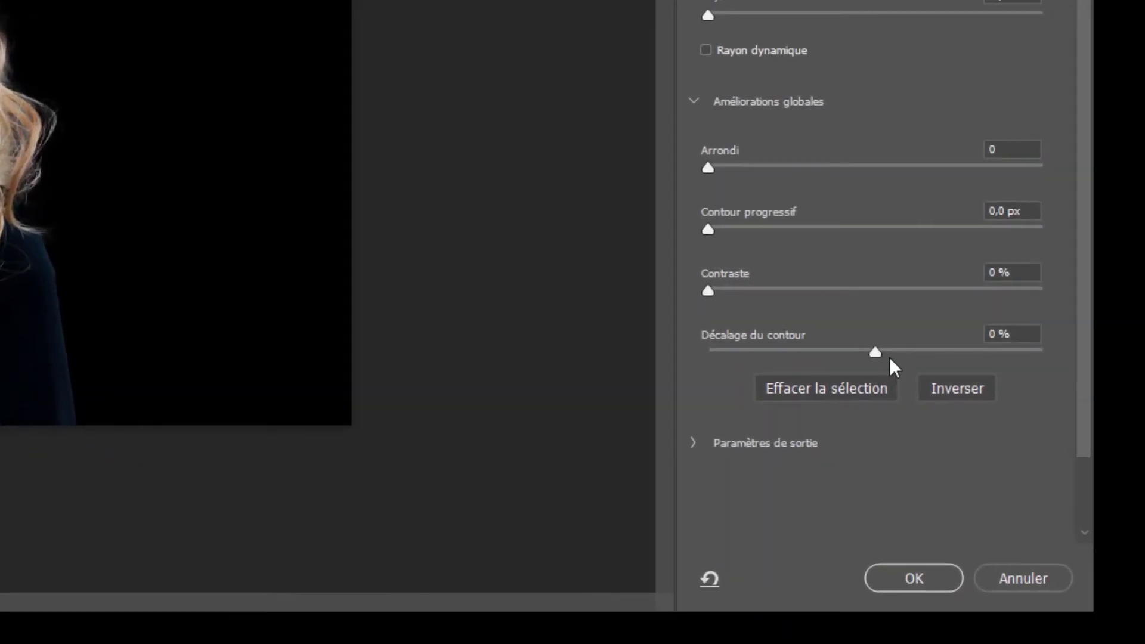
drag(874, 348, 865, 349)
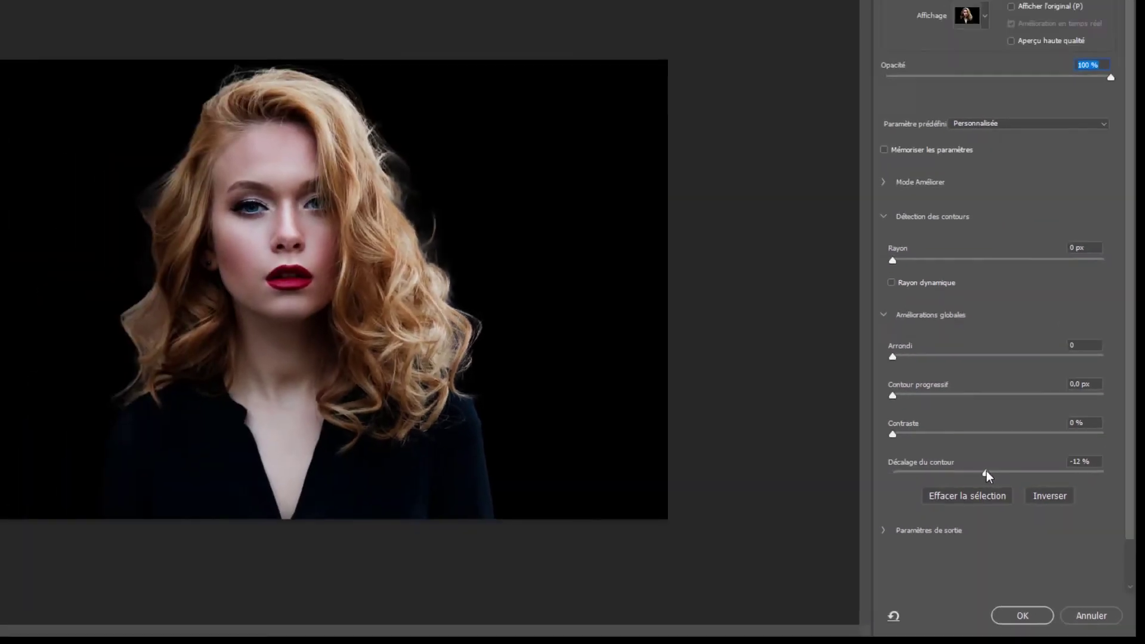
drag(987, 473, 1024, 508)
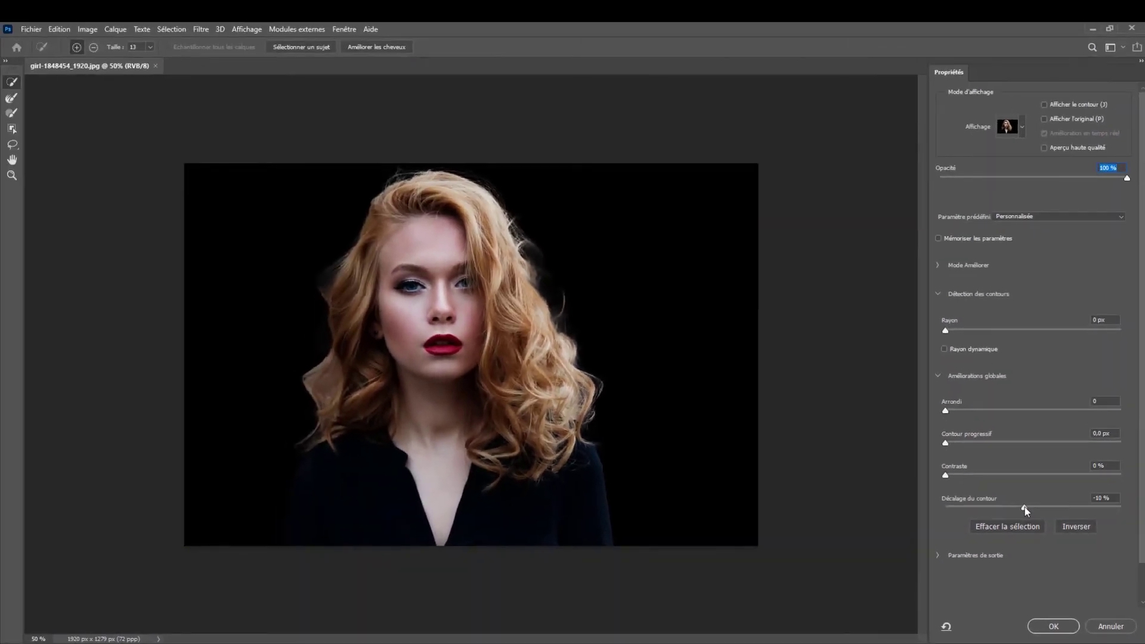
click(1025, 507)
click(1025, 507)
Step: Zoom into the hair at the left shoulder and set up the Refine Edge Brush size
click(11, 175)
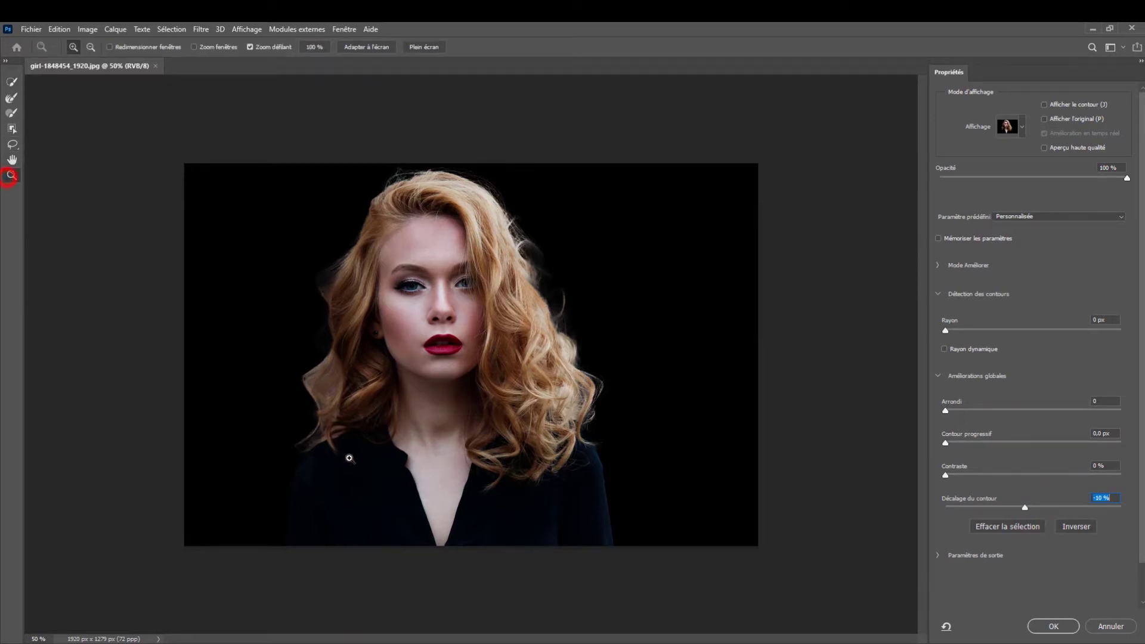
drag(330, 406, 370, 374)
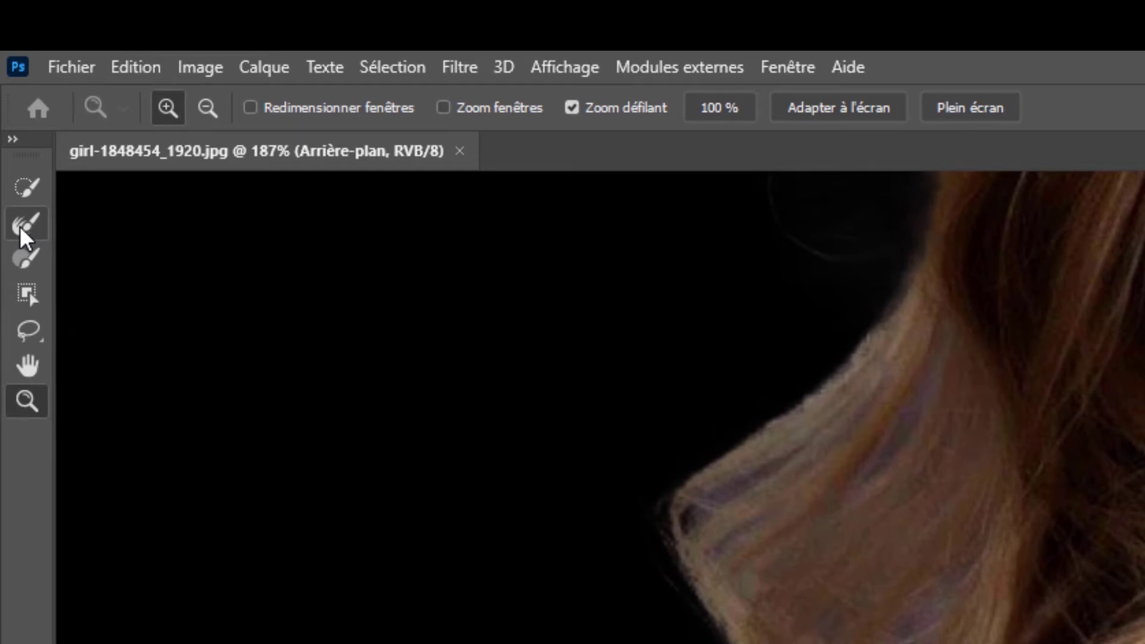
click(23, 227)
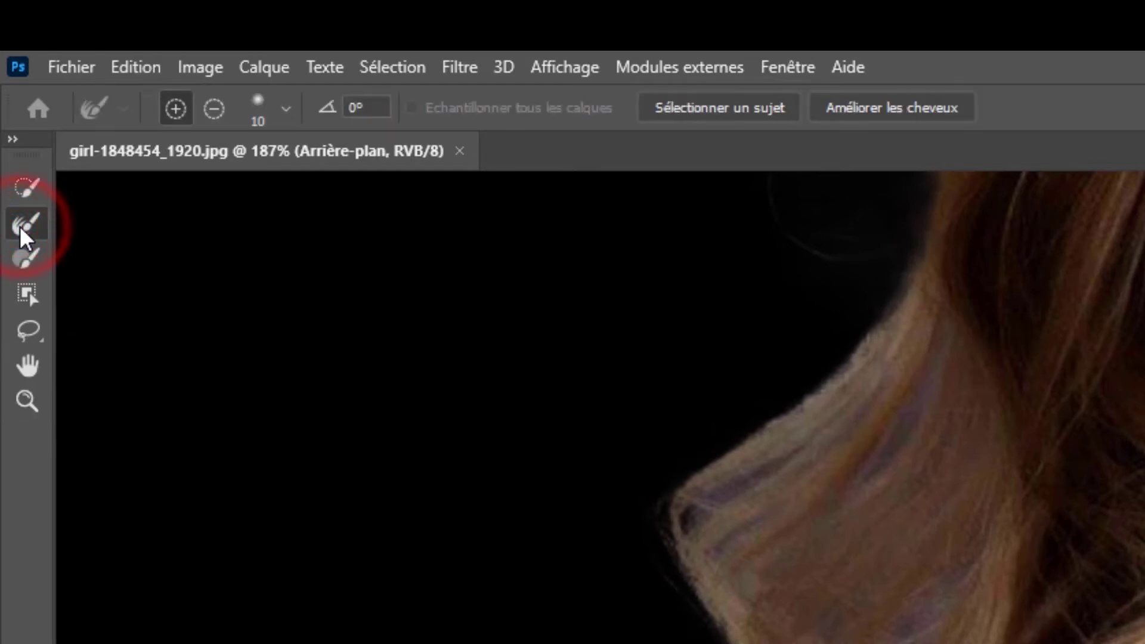
click(285, 109)
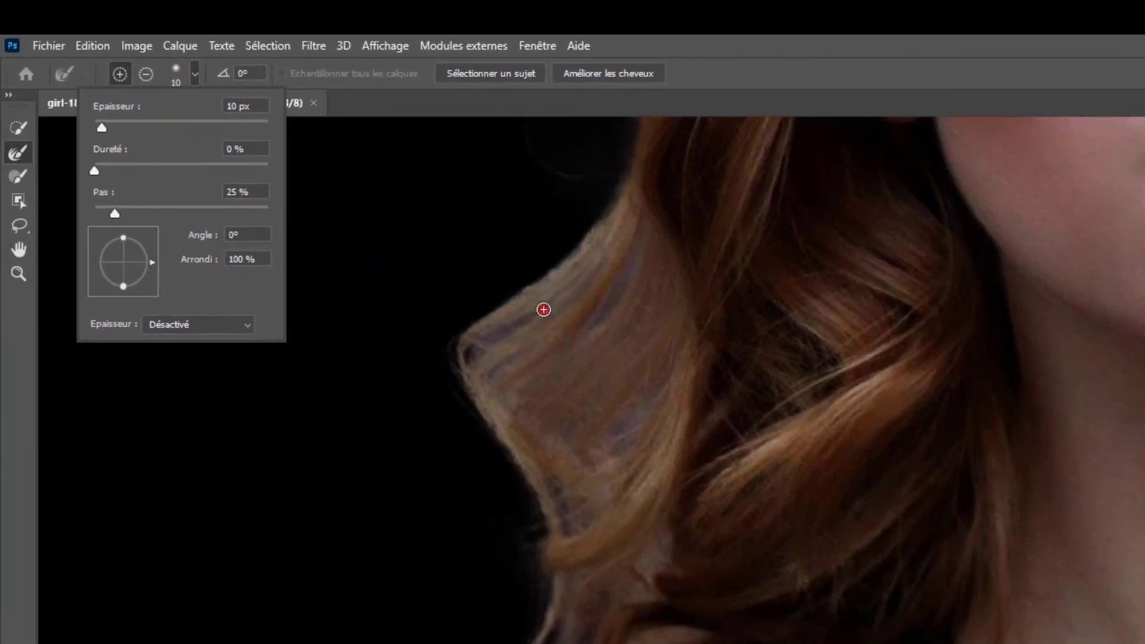
click(543, 309)
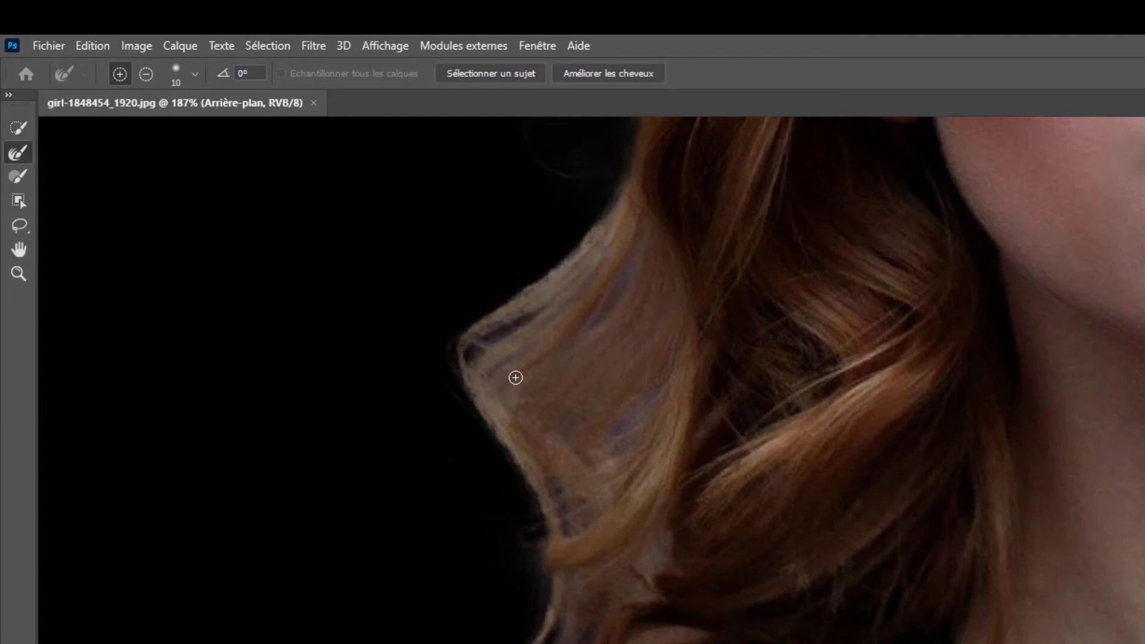
Step: Brush along the hair tip and curled hair edges to remove the background fringe
drag(529, 350, 489, 379)
drag(464, 447, 524, 384)
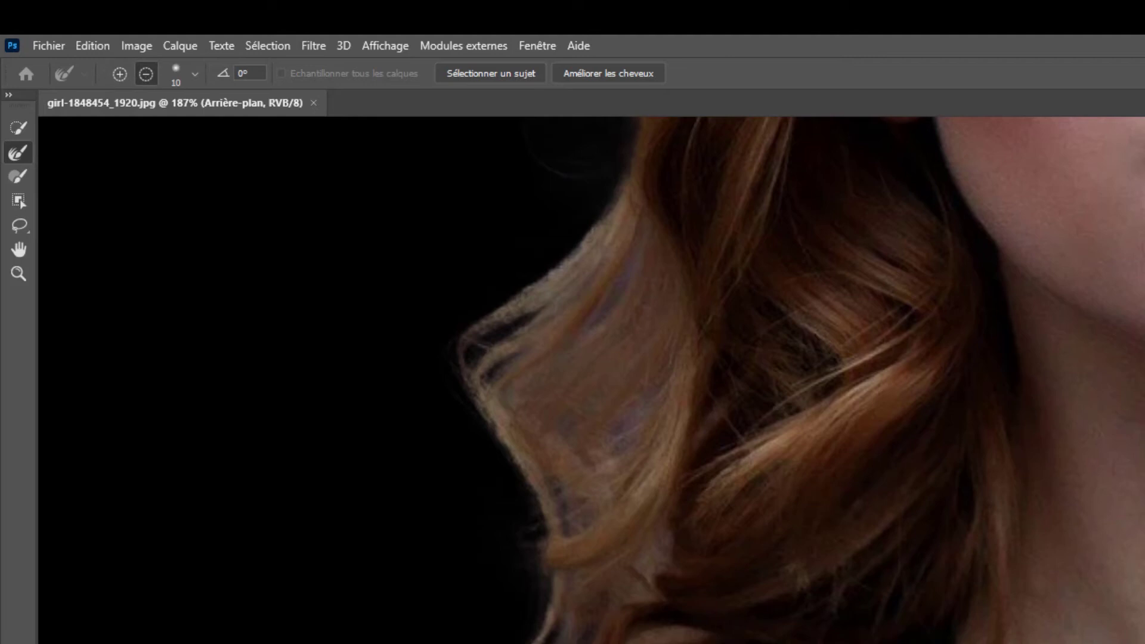
scroll(519, 542, down, 3)
scroll(604, 496, down, 3)
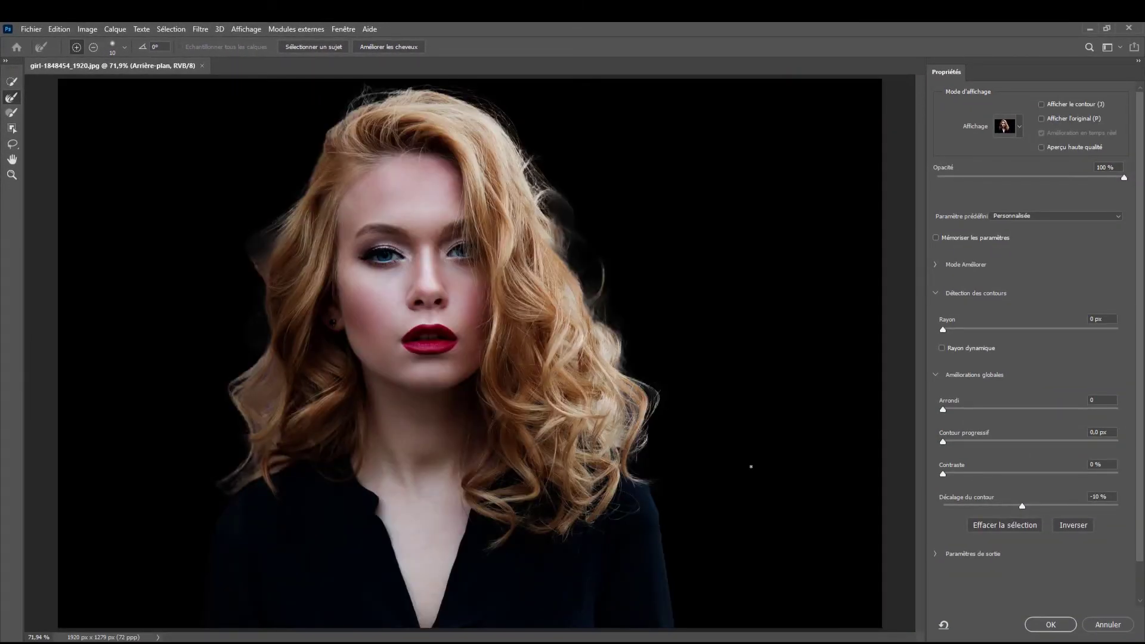
Step: Apply the refined selection as a layer mask on the portrait
click(1051, 625)
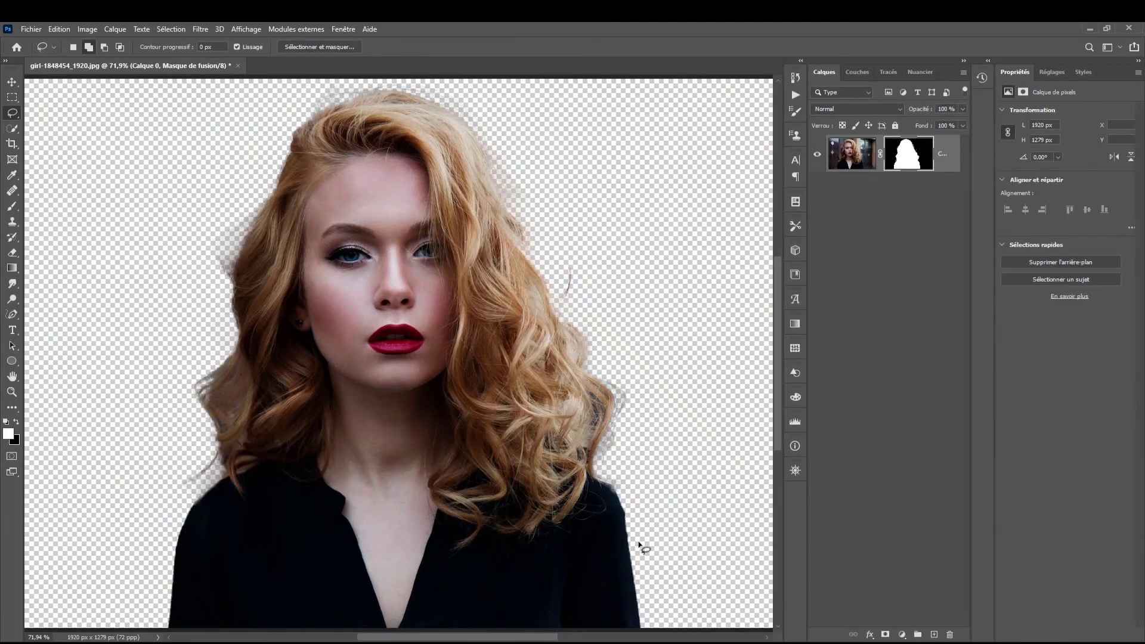
scroll(591, 504, down, 2)
scroll(502, 549, down, 1)
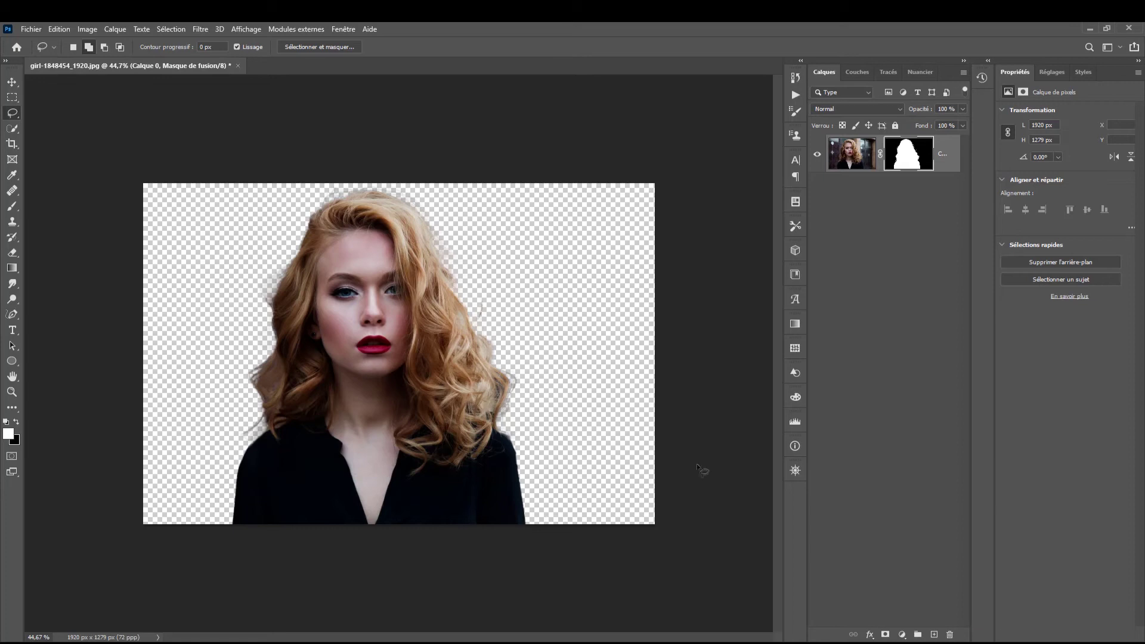
Step: Add a solid colour fill layer of pure red ff0000 beneath the portrait layer
click(901, 634)
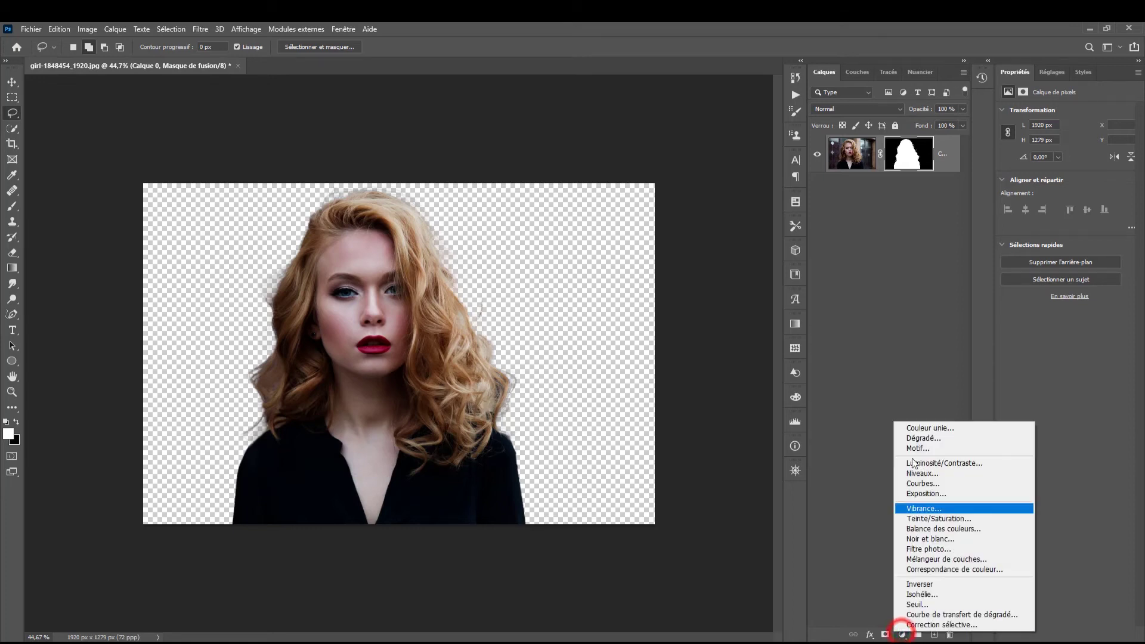
click(918, 428)
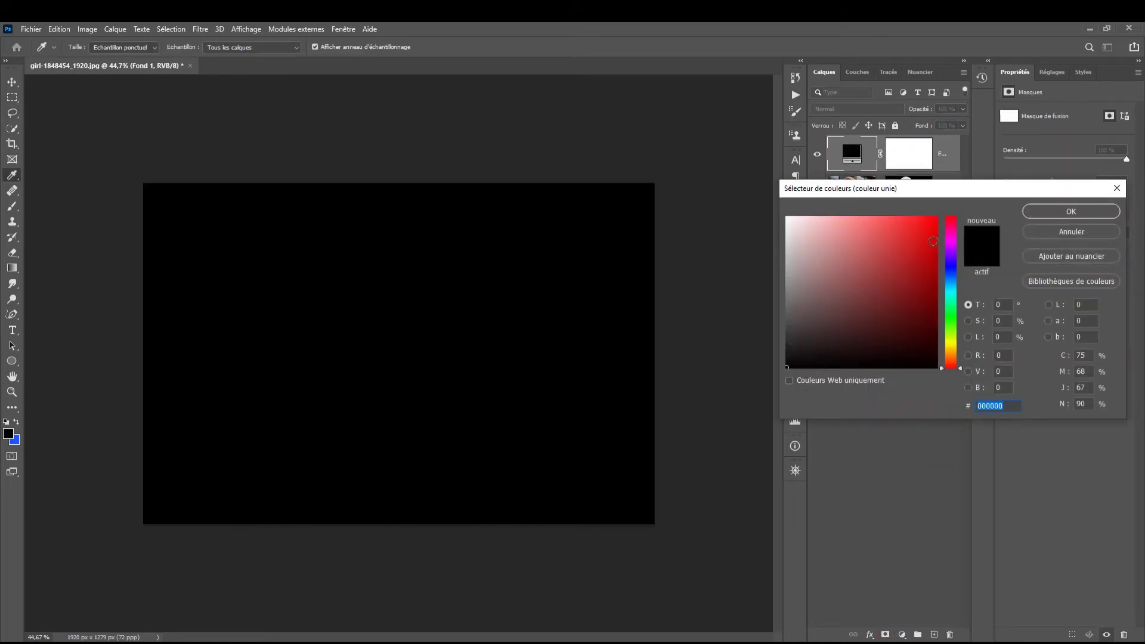
click(935, 217)
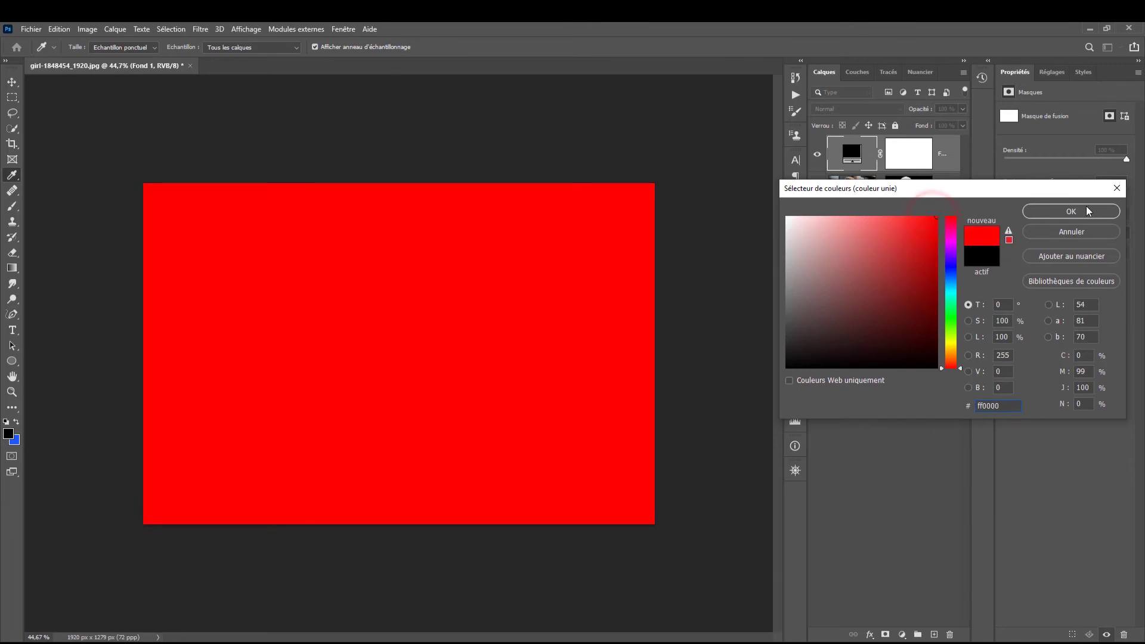
click(1087, 211)
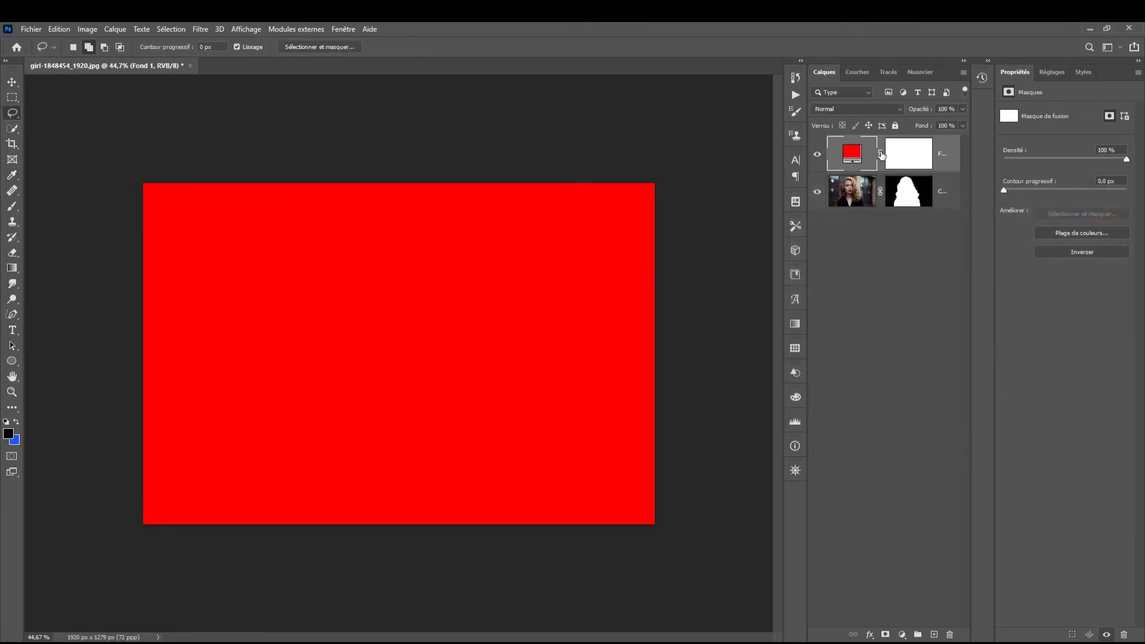
drag(882, 155, 882, 216)
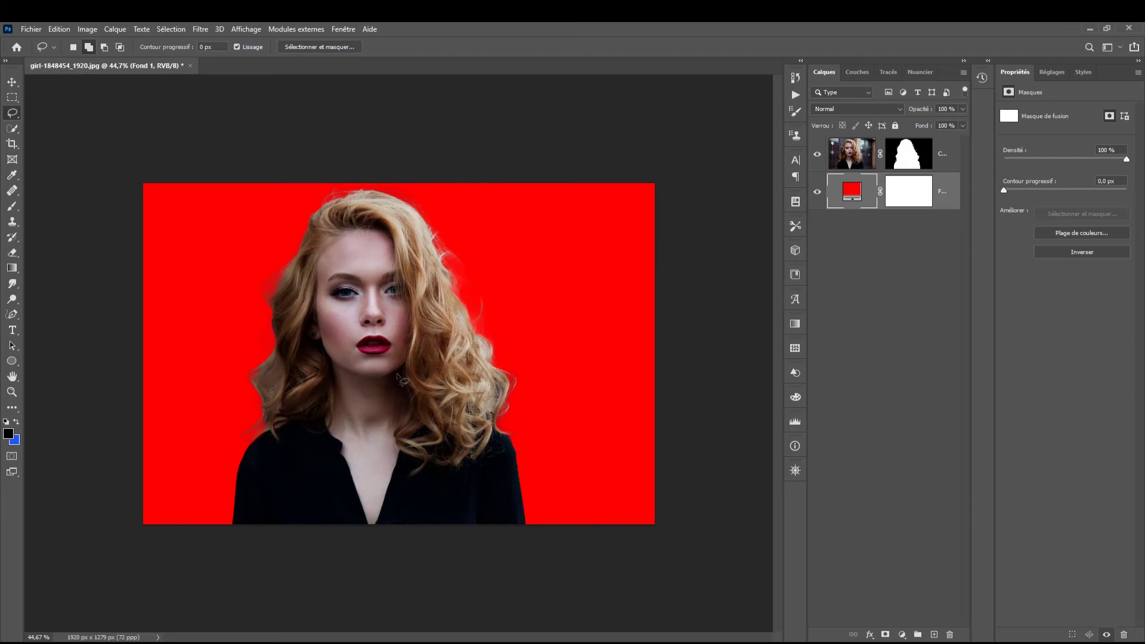
Step: Scale the portrait layer to about 66% and centre it along the bottom of the canvas
click(852, 160)
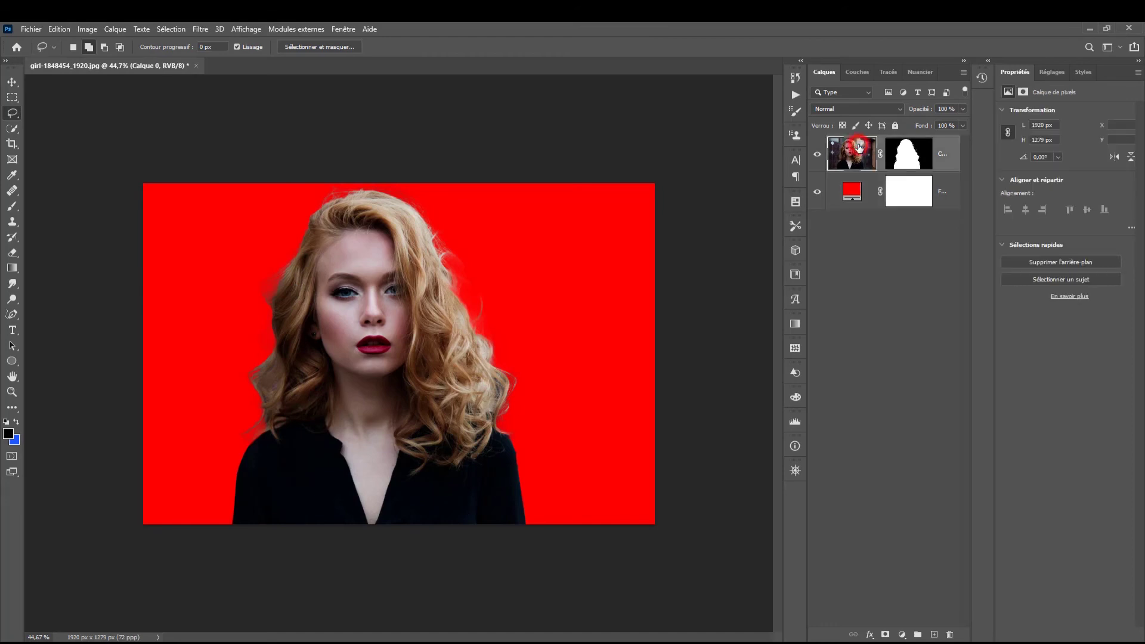
click(908, 155)
key(ctrl+t)
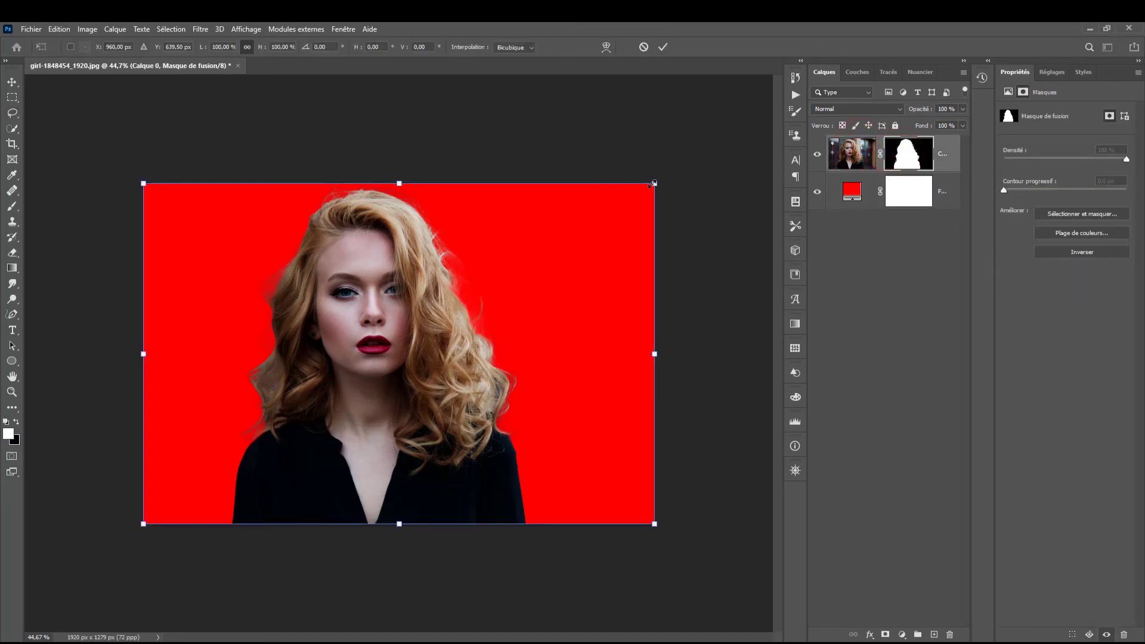
drag(653, 183, 465, 318)
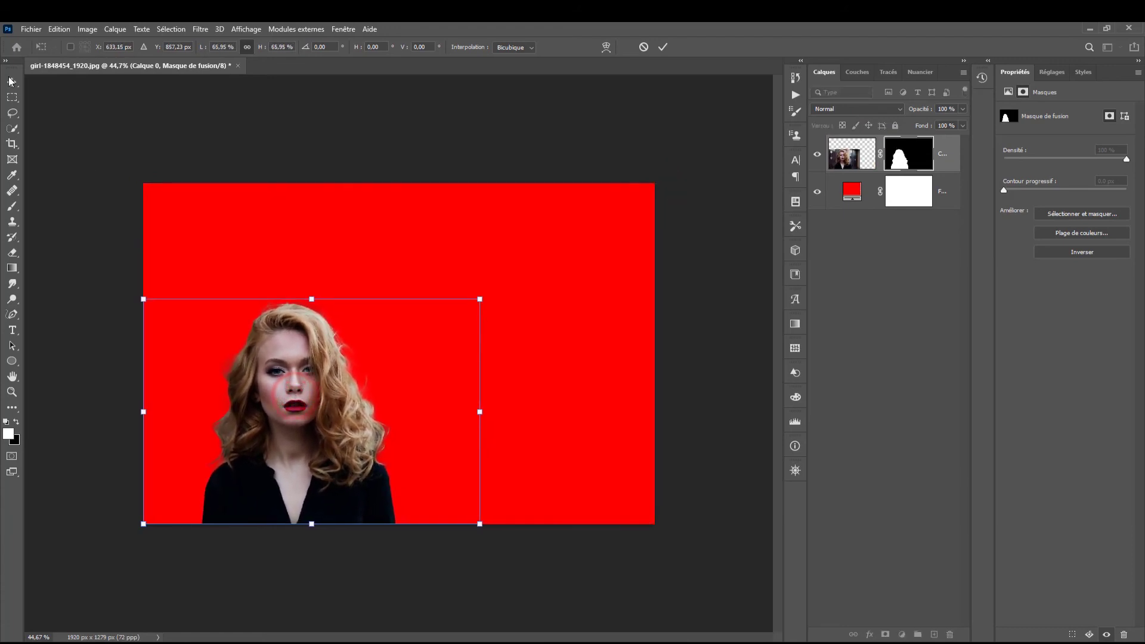
key(Return)
drag(264, 393, 466, 392)
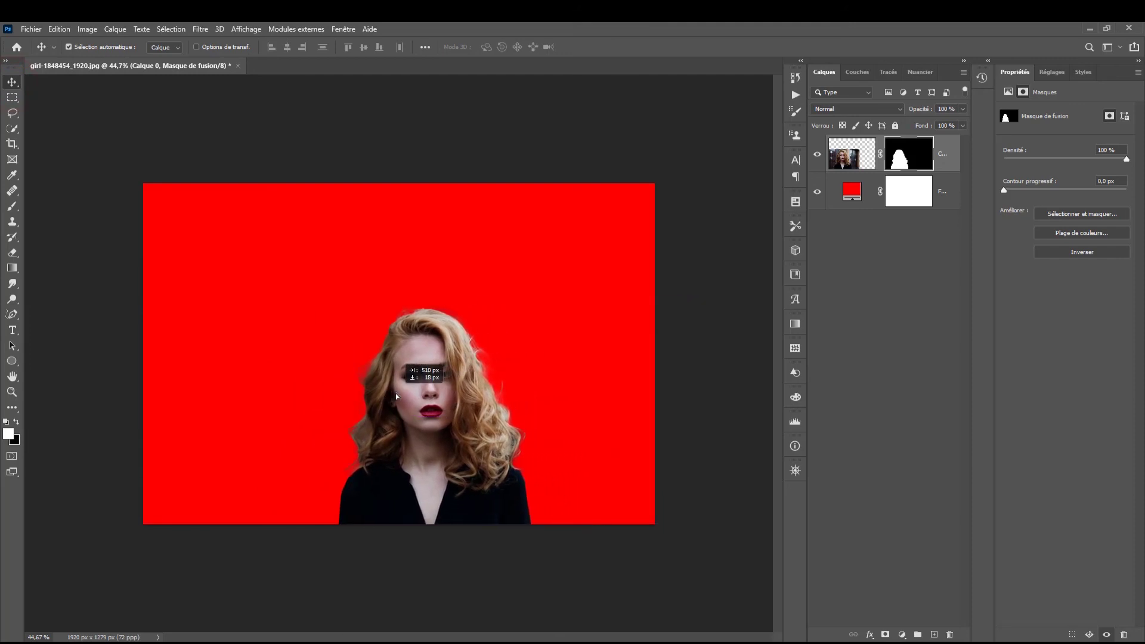
drag(467, 393, 385, 392)
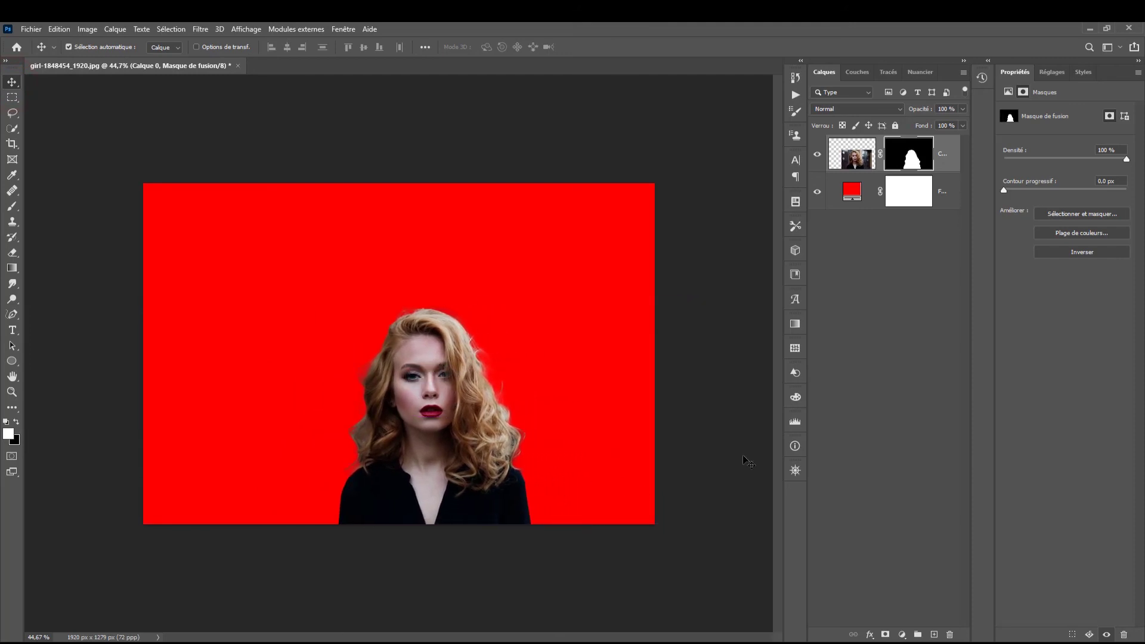